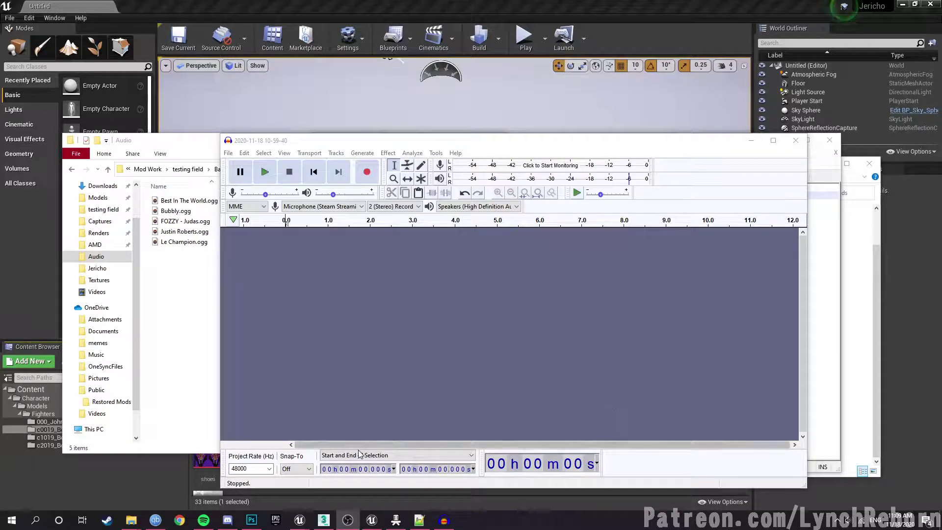
Bring up the UE Viewer package chooser, scroll its c2019_Bobby_Roode package list, then return to Unreal Editor
mouse_move(366, 524)
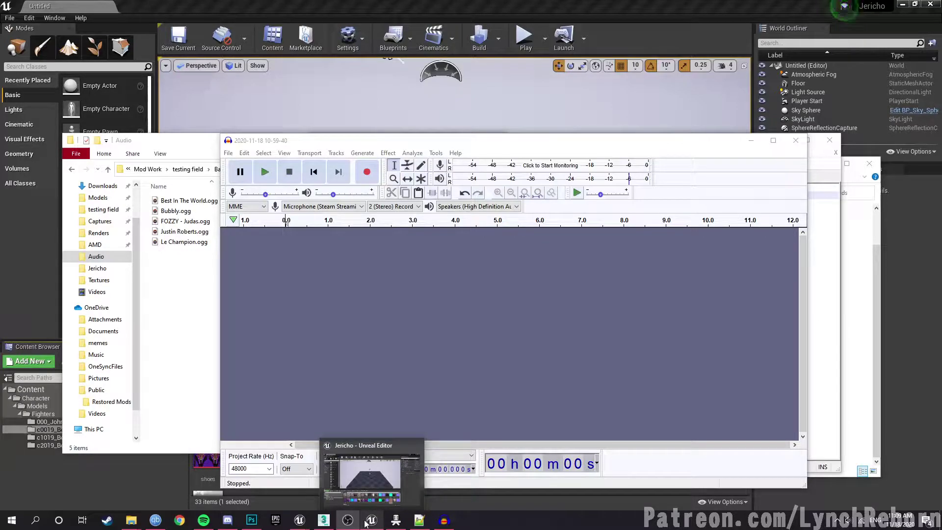
mouse_move(300, 520)
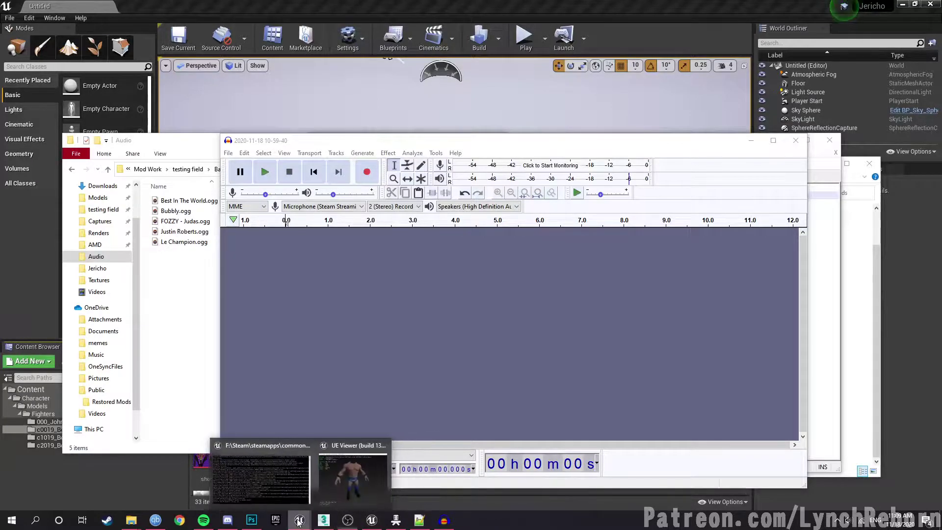
click(344, 483)
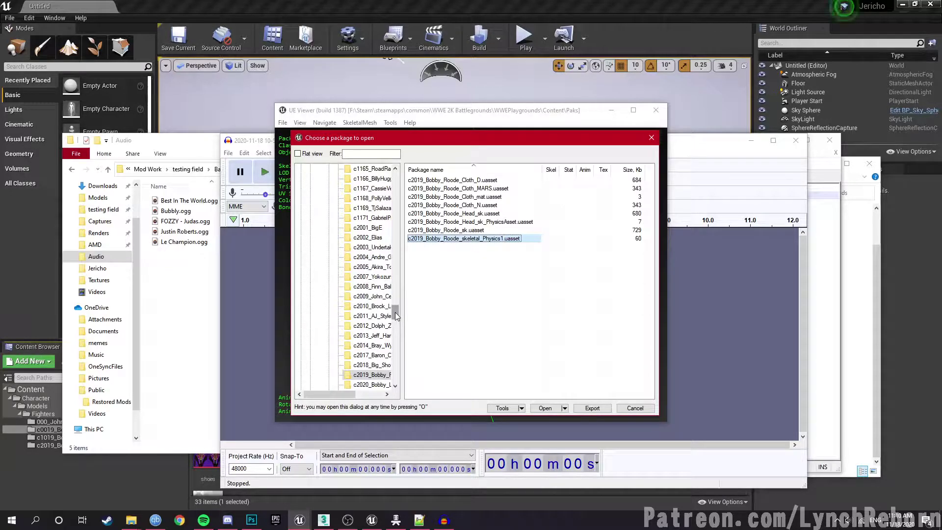
drag(396, 314, 393, 172)
click(114, 474)
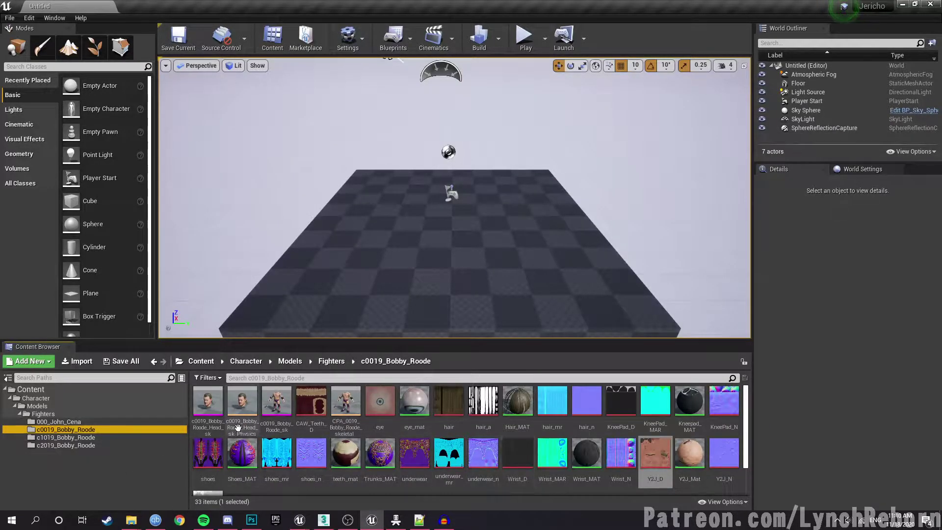
Browse Content, Character and the fighter folders in the Content Browser, ending at the top-level Content folder
mouse_move(656, 483)
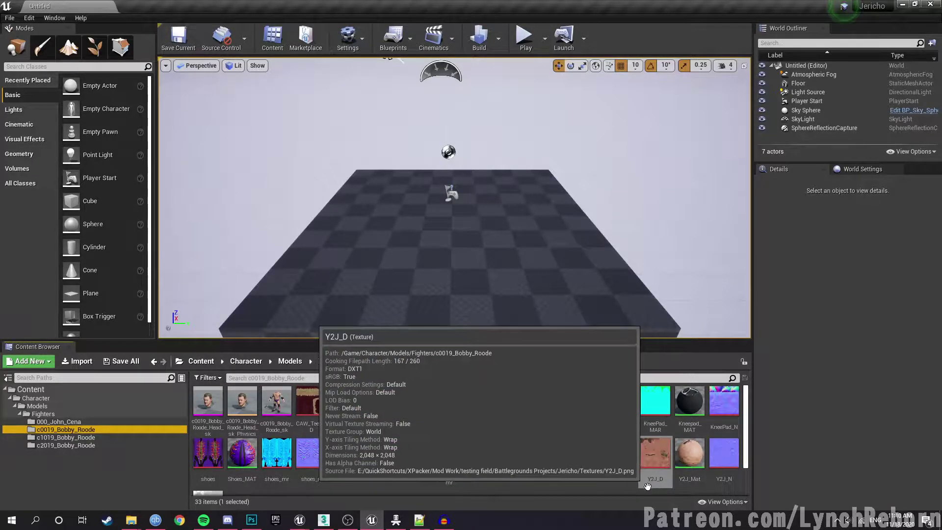
click(46, 392)
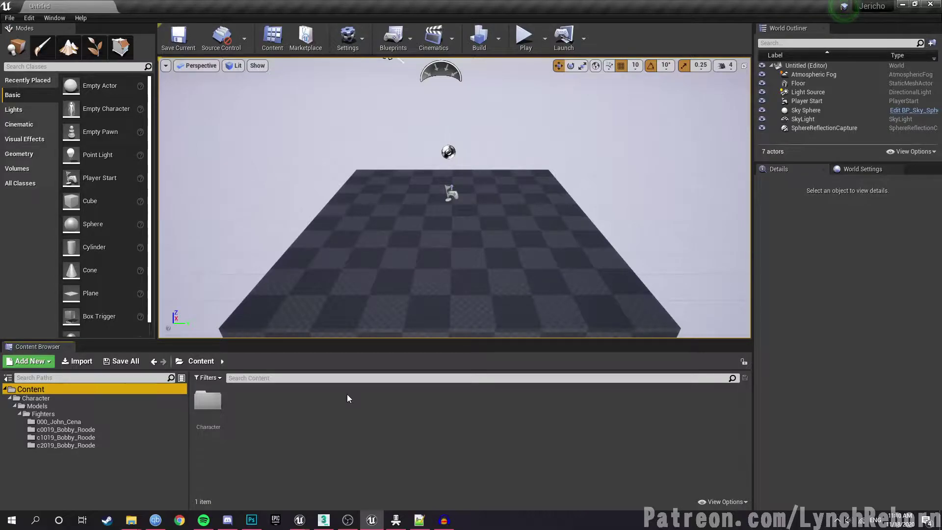
click(78, 399)
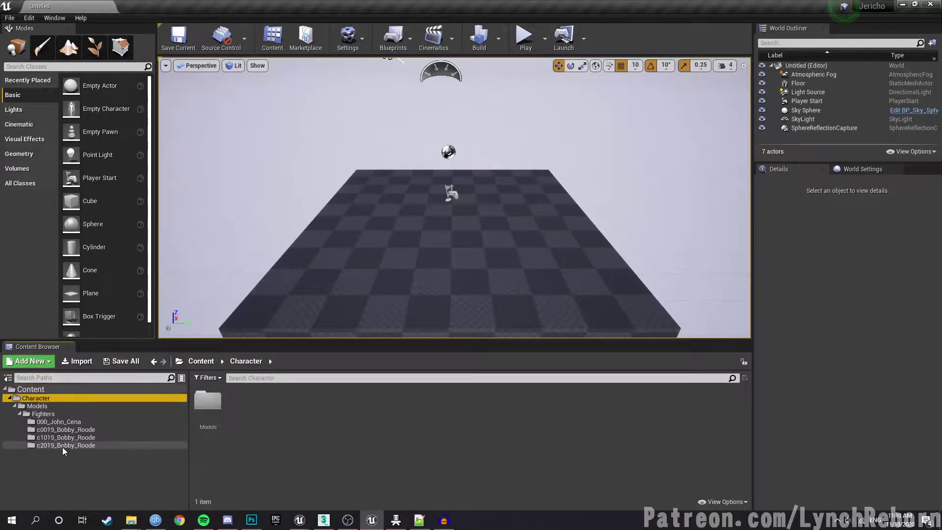
shift+click(62, 446)
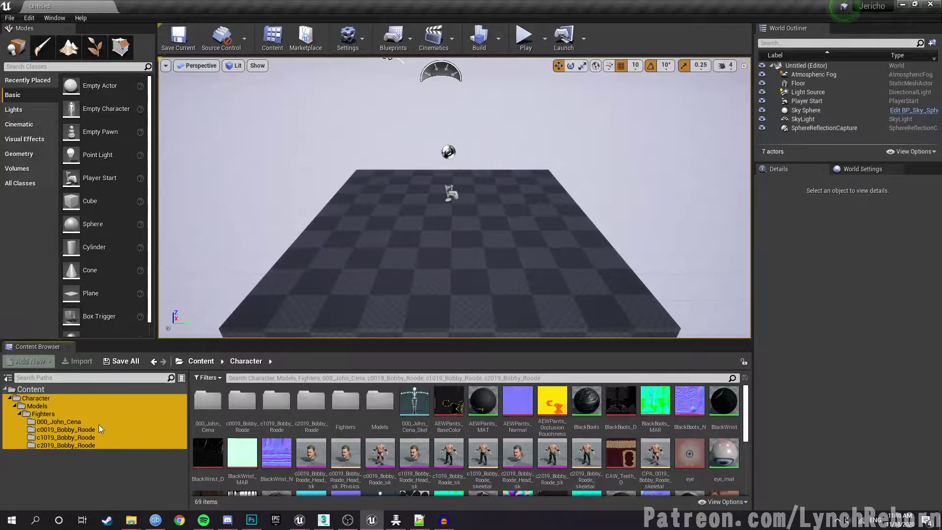
click(93, 391)
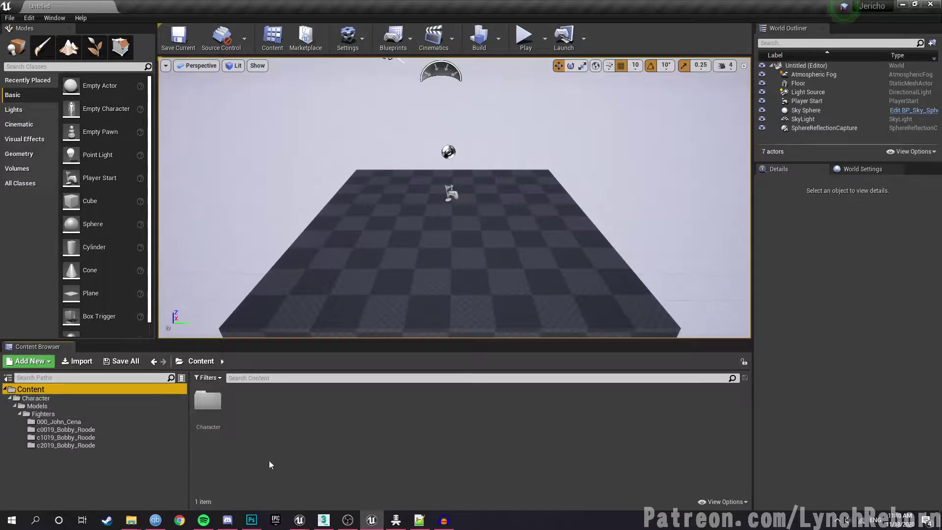
Close the running umodel and launch umodel.exe from the Paks folder
right_click(299, 519)
mouse_move(131, 520)
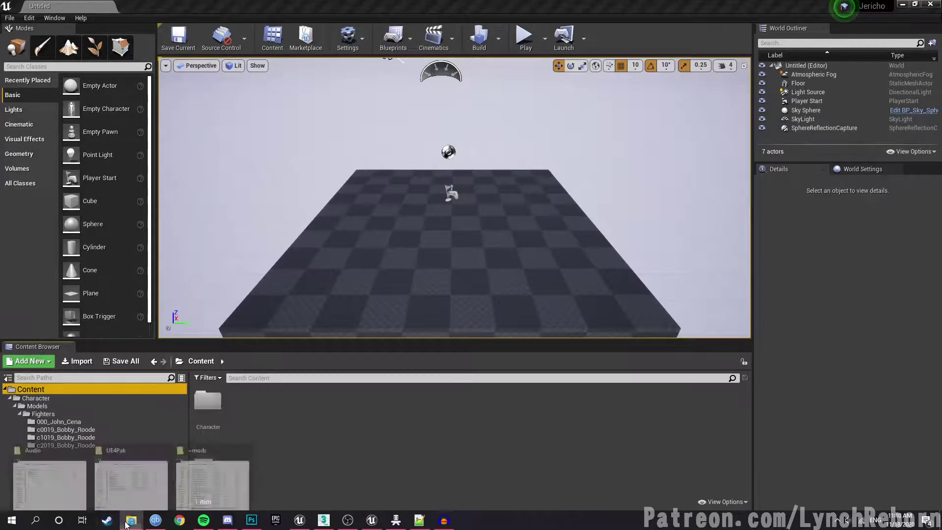
click(257, 489)
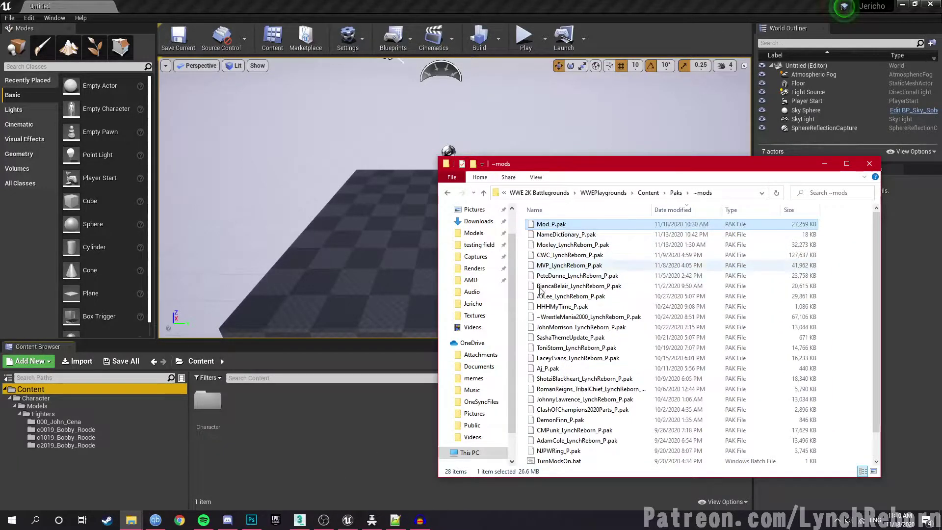
key(alt+Up)
double_click(553, 276)
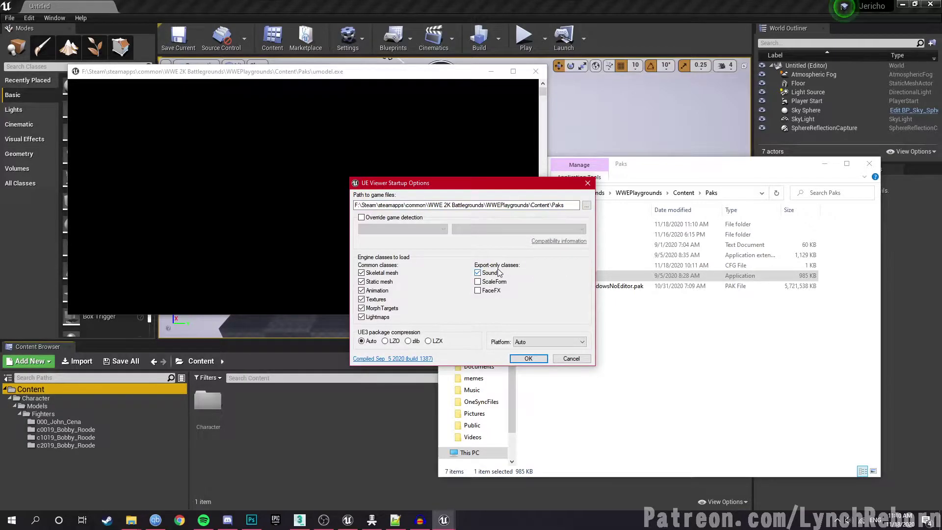
Override game detection with Unreal engine 4, version 4.24, and load the game files
click(392, 218)
click(391, 229)
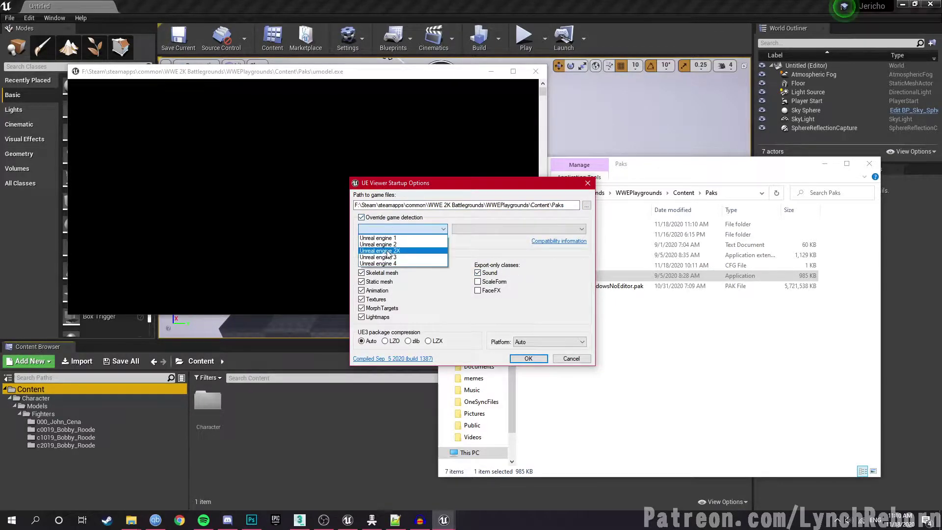
click(386, 264)
click(518, 229)
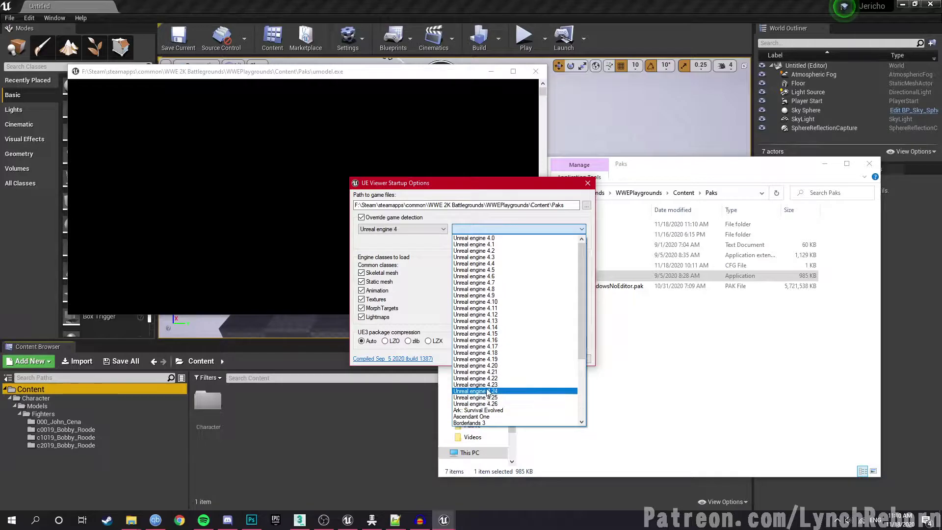
click(490, 392)
click(527, 359)
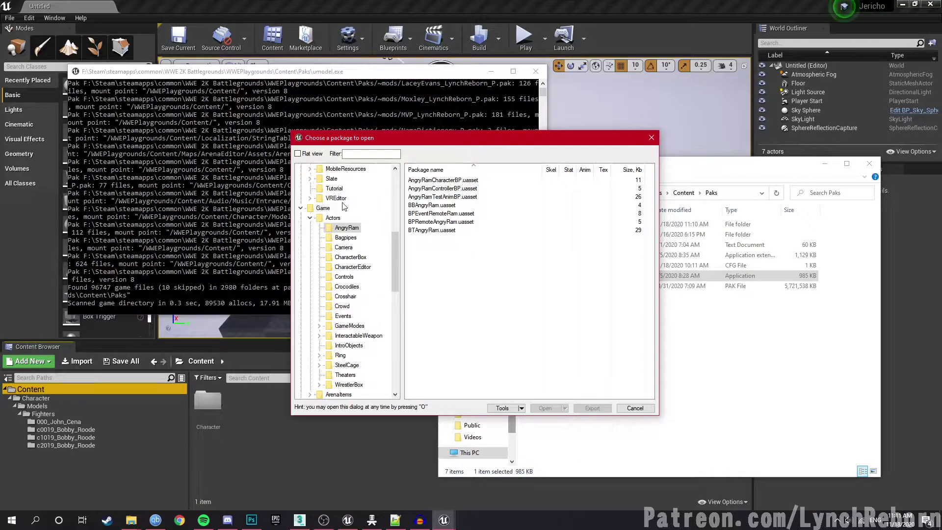
Switch the package chooser to flat view and filter it by 'roode'
click(309, 217)
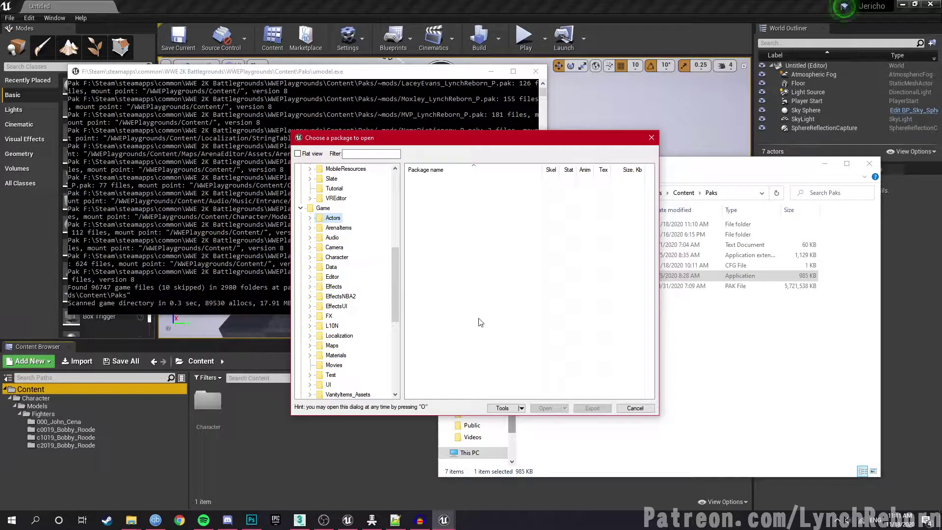
click(302, 154)
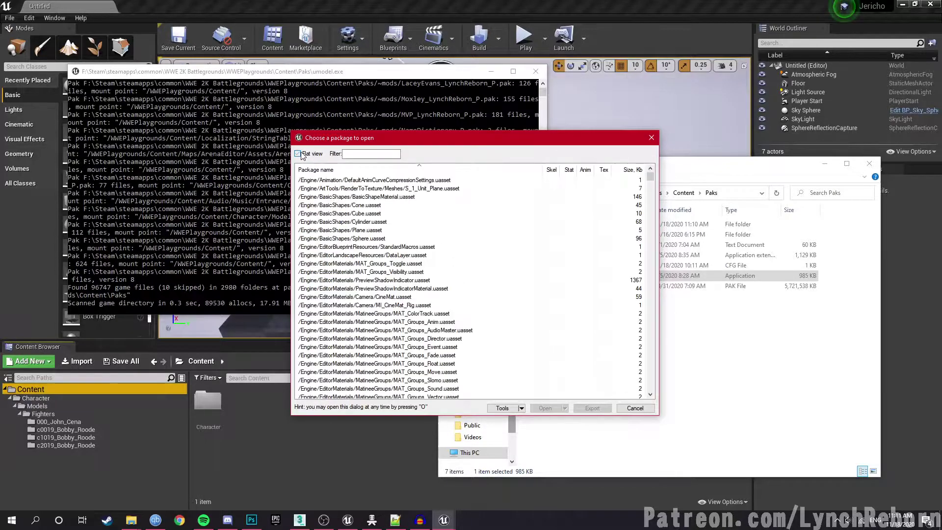
click(363, 155)
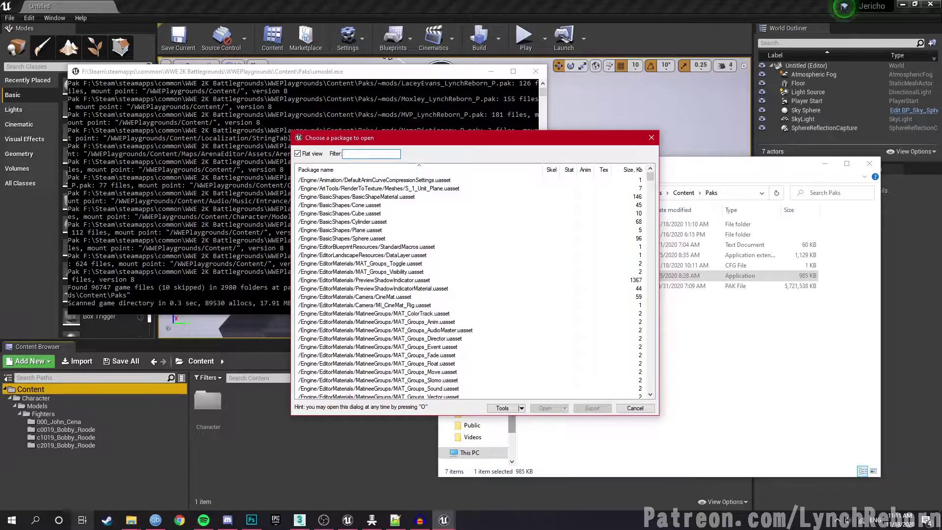
text(roode)
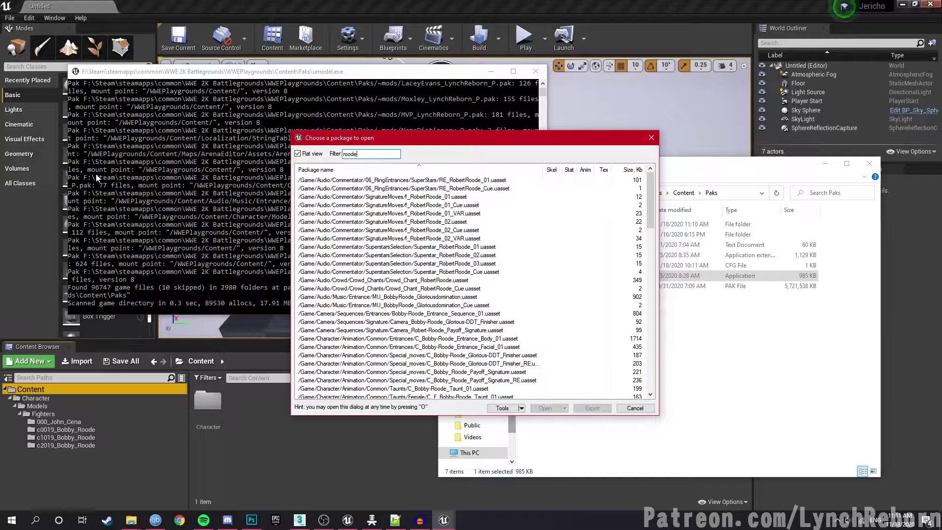
Select the Roode audio packages, leaving out the two Crowd_Chant packages
click(347, 180)
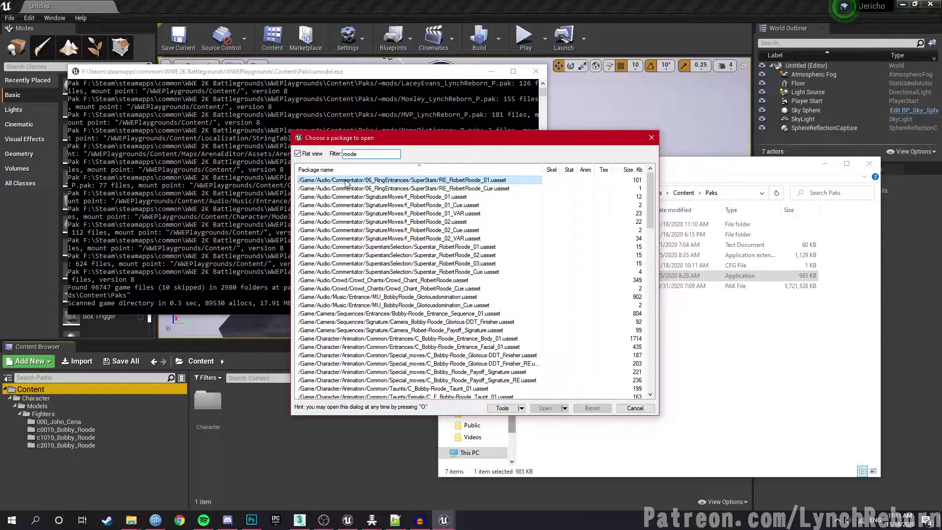
shift+click(316, 305)
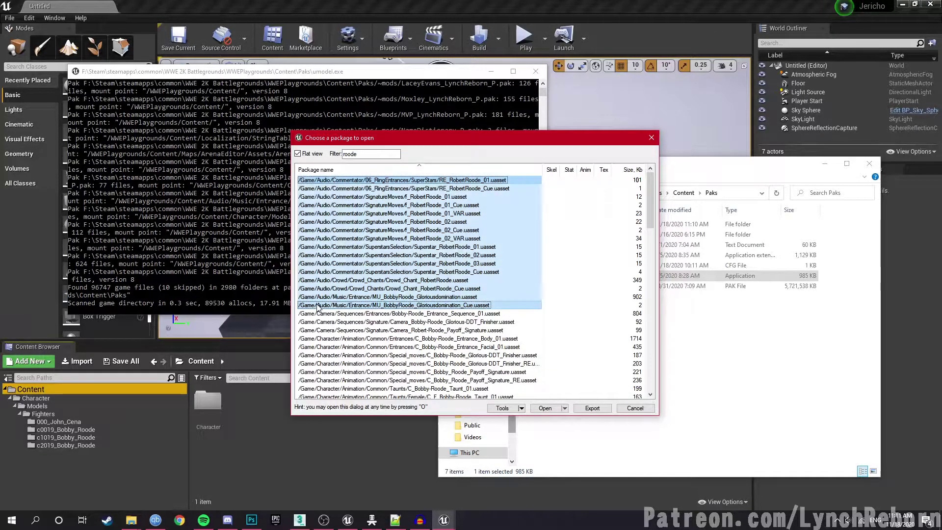
ctrl+click(407, 279)
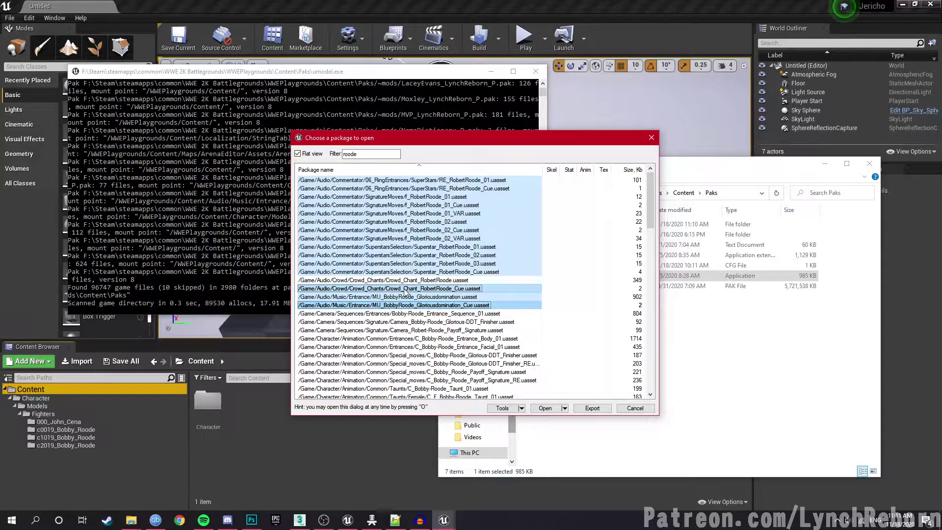
ctrl+click(407, 288)
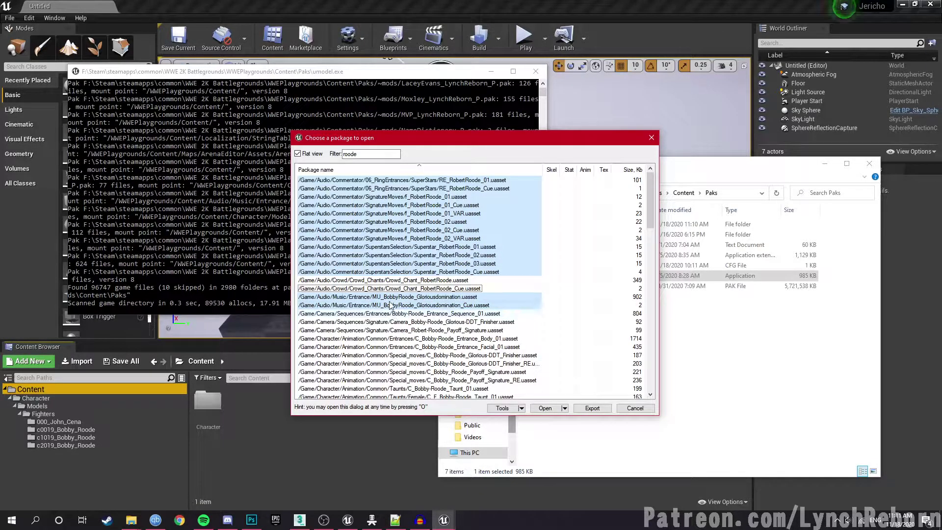
Export the selected packages and browse to UmodelExport\Game\Audio\Commentator in File Explorer
right_click(445, 240)
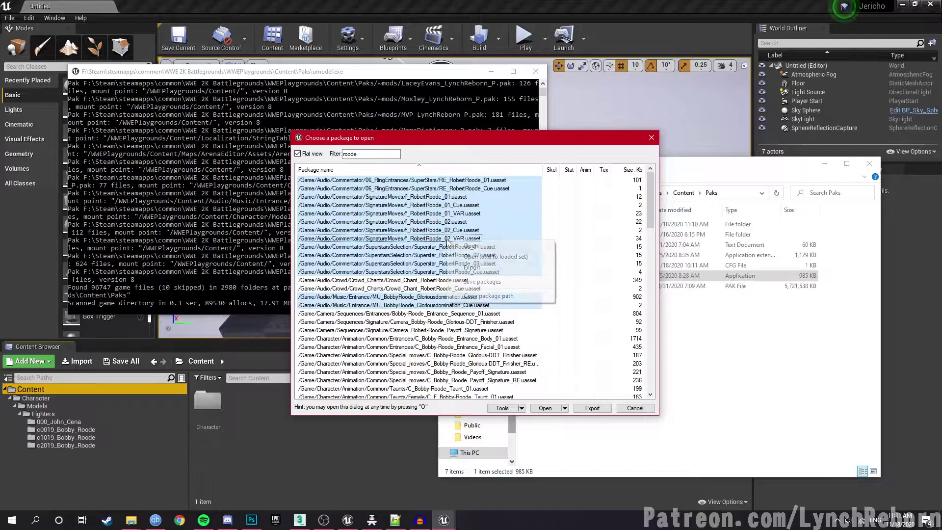
click(463, 270)
click(723, 395)
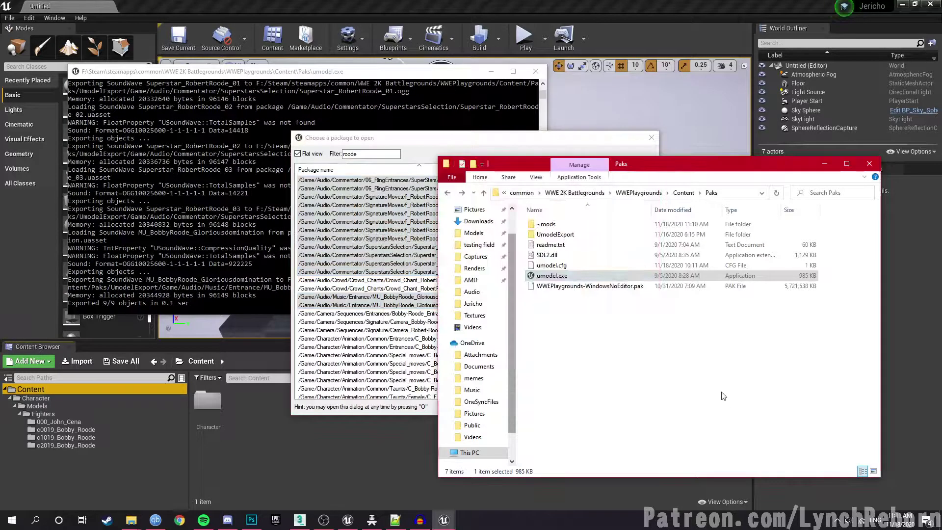
double_click(559, 234)
click(562, 228)
double_click(561, 228)
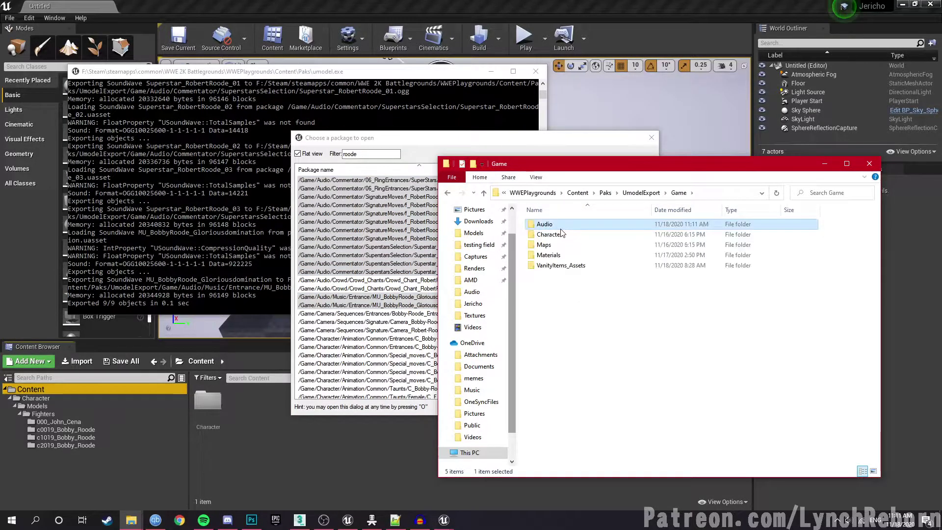
double_click(560, 227)
click(549, 225)
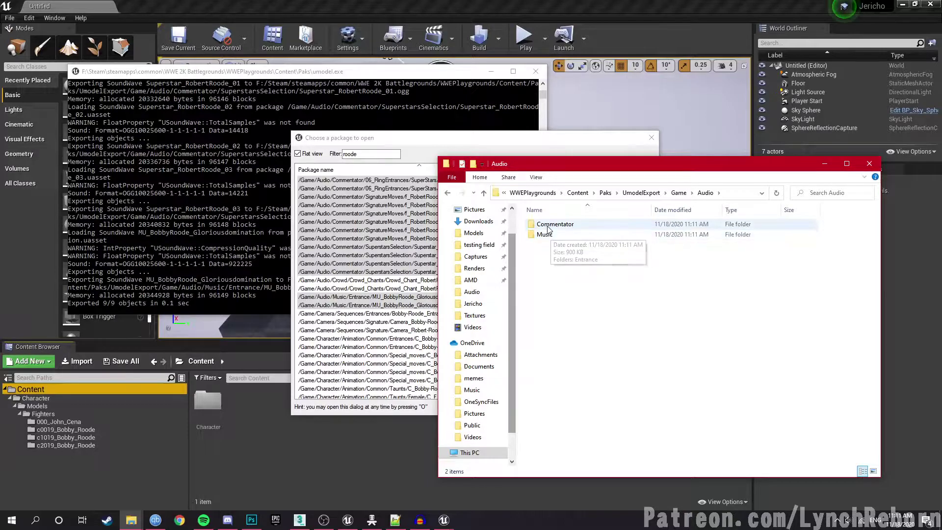
double_click(548, 226)
Inspect the 06_RingEntrances, SignatureMoves and Music subfolders, then return to the Commentator folder
double_click(547, 225)
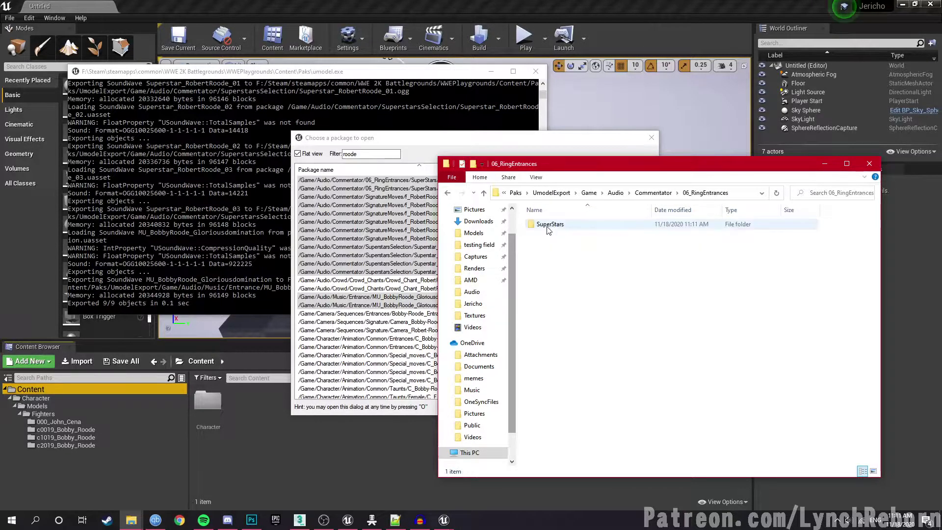
double_click(547, 226)
key(BackSpace)
key(BackSpace)
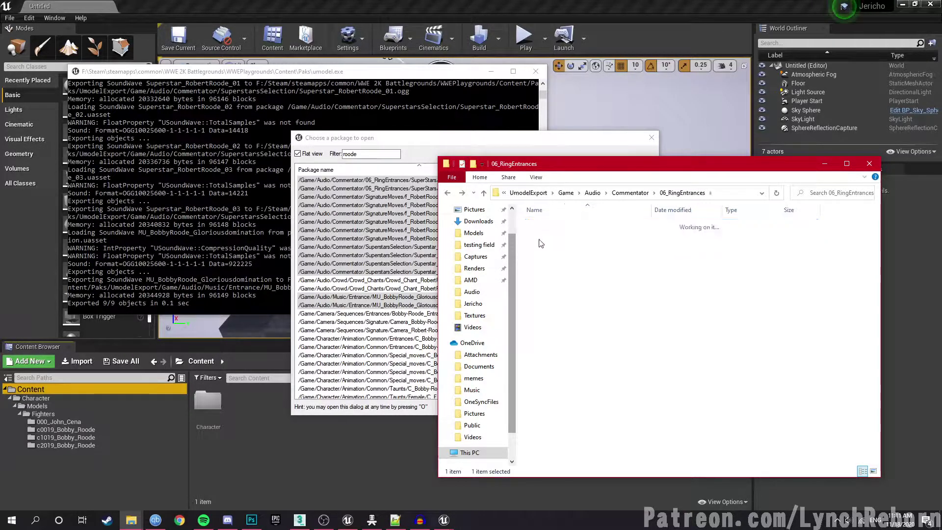
double_click(544, 234)
key(BackSpace)
key(BackSpace)
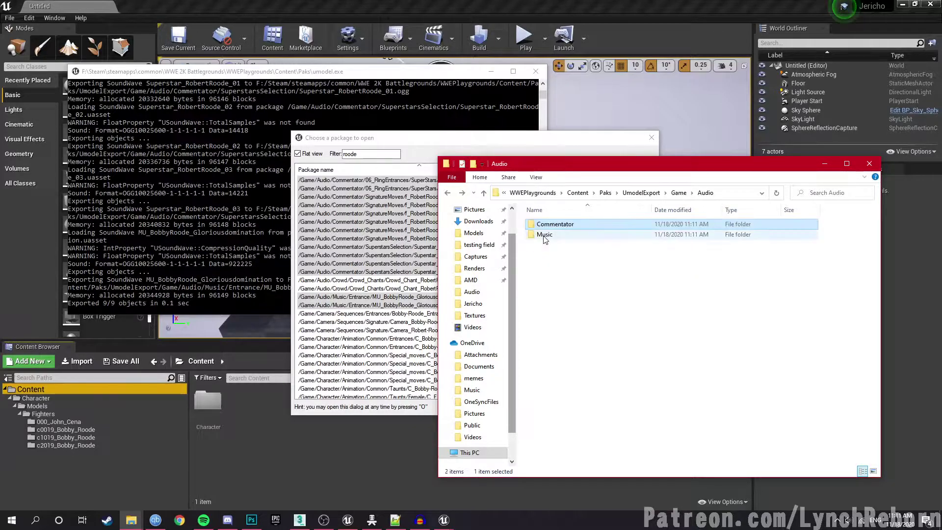
double_click(544, 237)
key(BackSpace)
key(BackSpace)
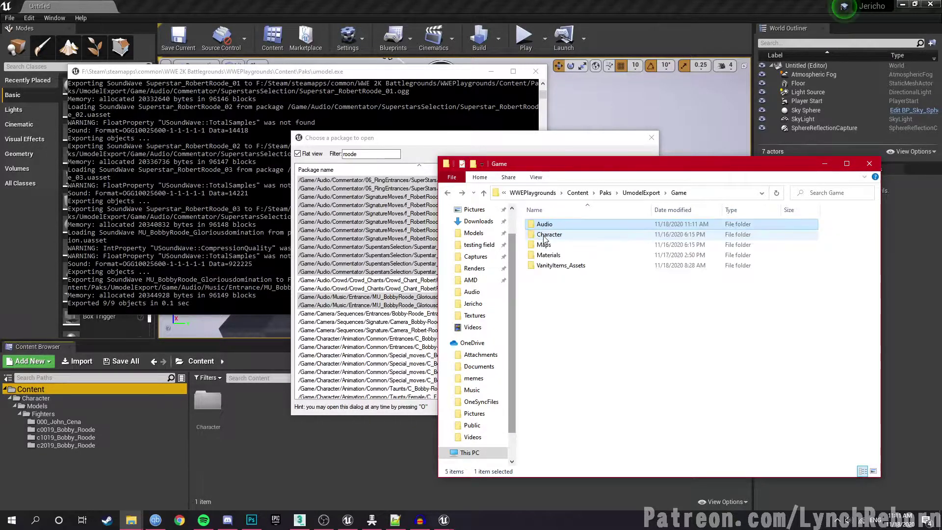
double_click(553, 226)
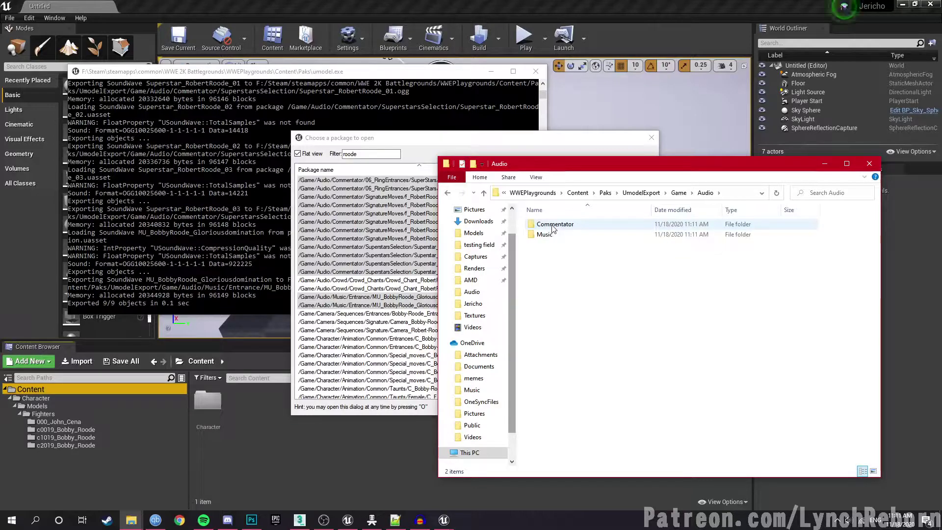
double_click(553, 225)
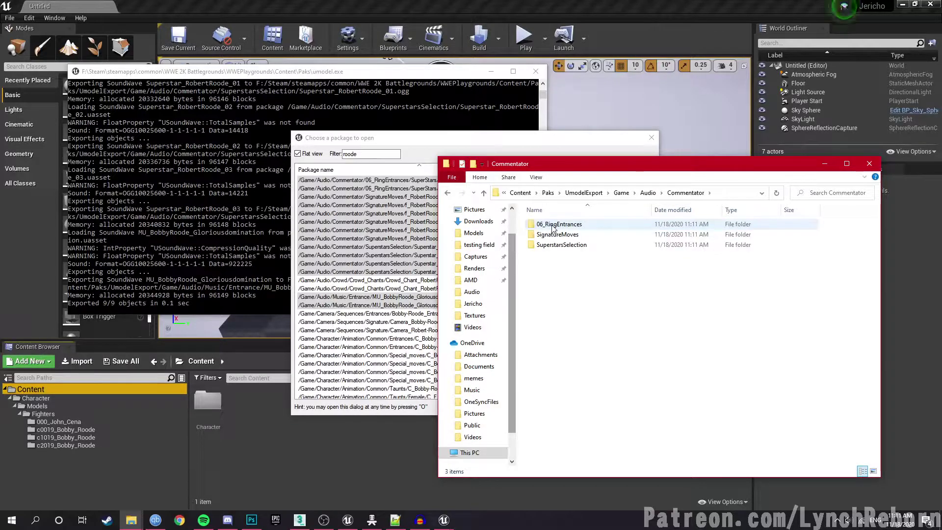
Bring the custom OGG clips folder forward and preview FOZZY - Judas in Groove Music
click(126, 525)
click(54, 496)
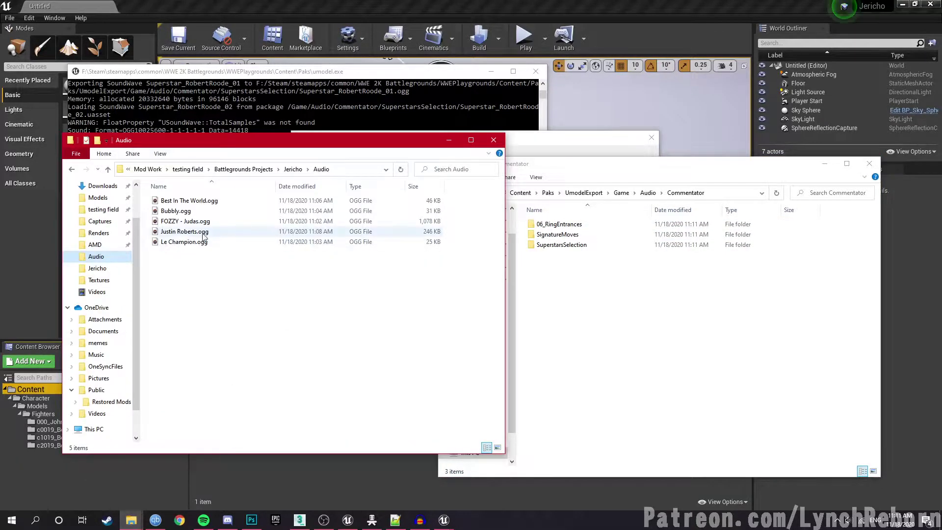
double_click(184, 221)
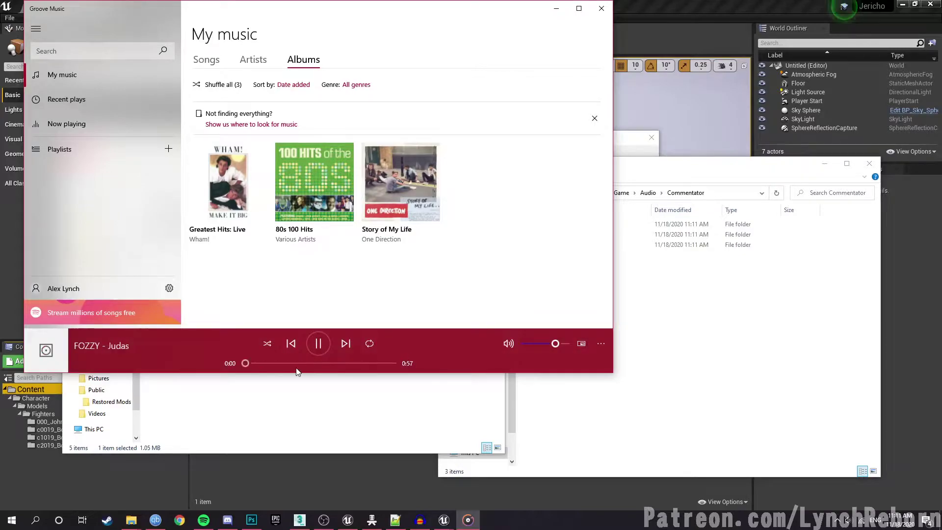
click(320, 343)
click(600, 9)
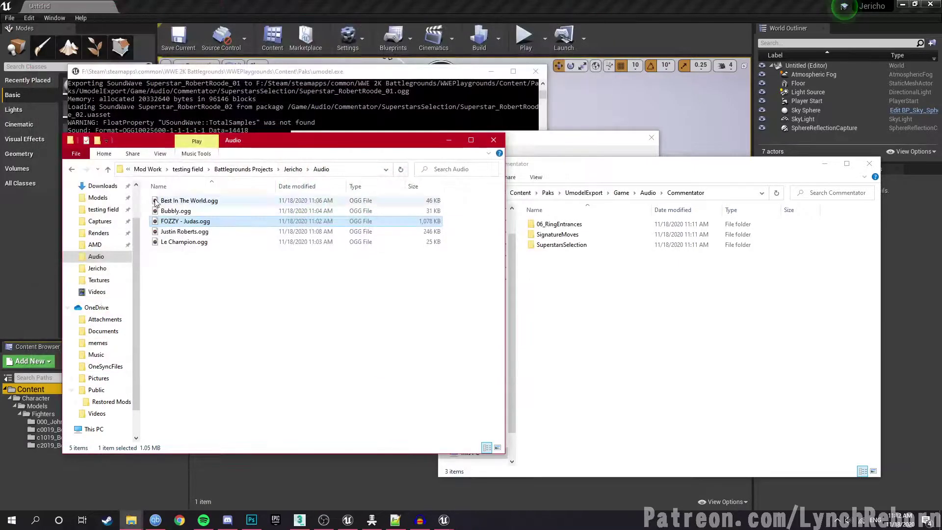
Preview Best In The World, Bubbly and Le Champion, closing the player after each
mouse_move(174, 204)
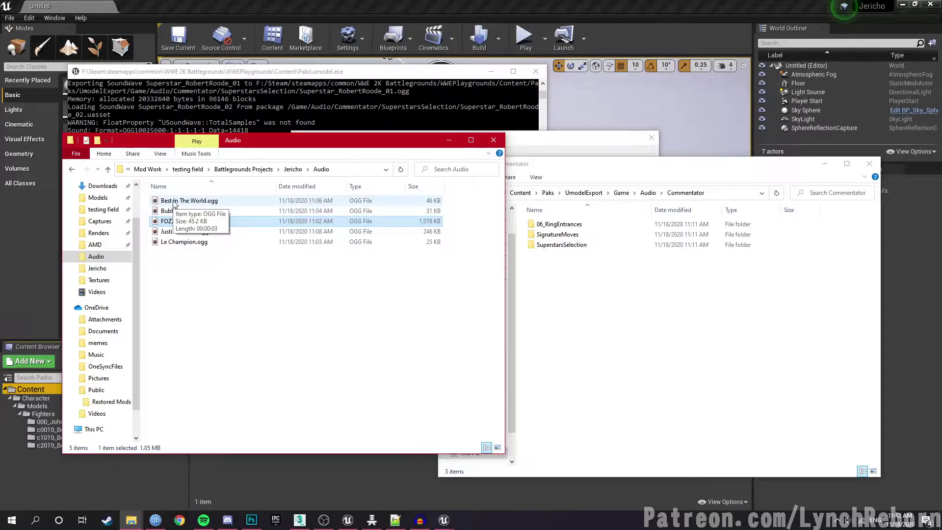
double_click(174, 201)
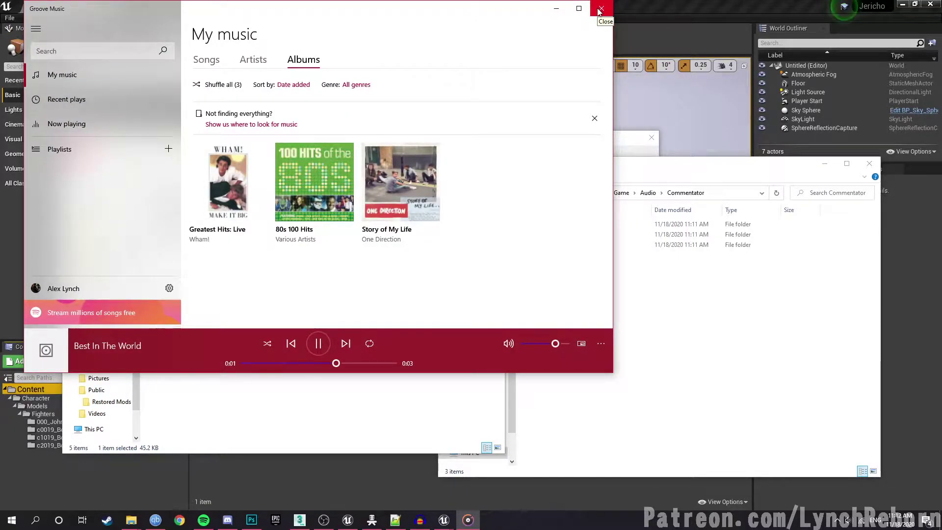
click(601, 8)
double_click(237, 212)
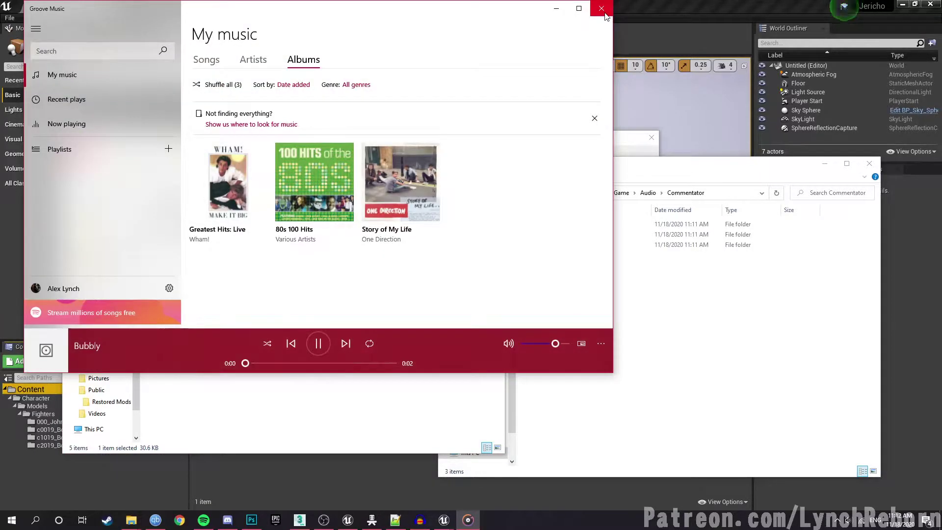
click(604, 14)
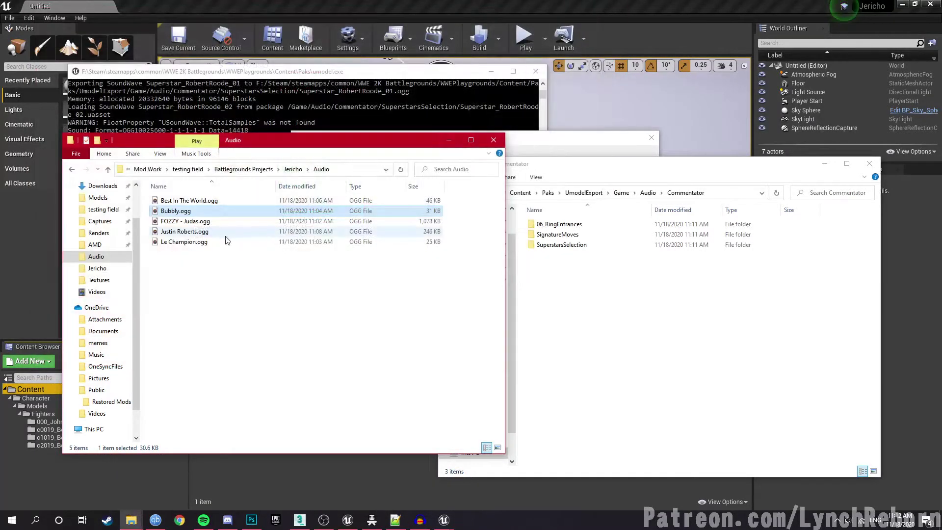
double_click(215, 243)
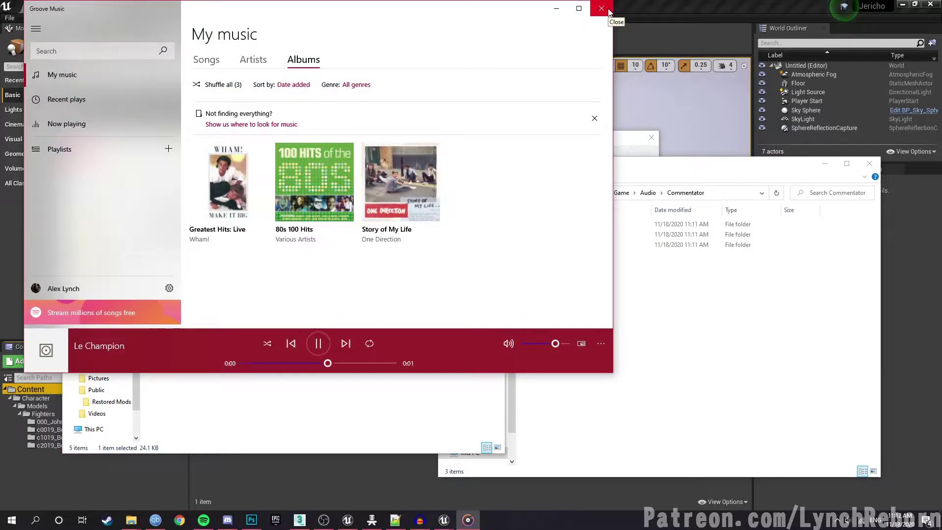
click(609, 11)
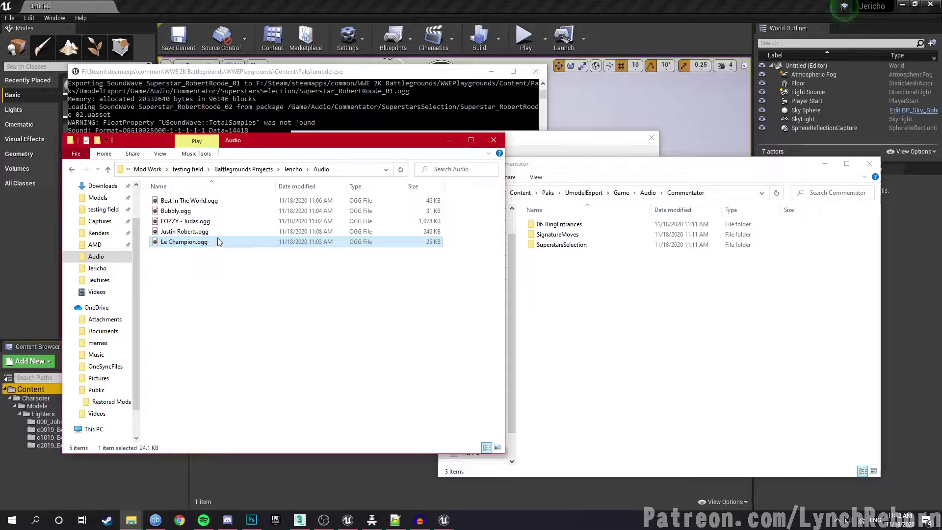
Open 06_RingEntrances > SuperStars in the Commentator folder and select RE_RobertRoode_01.ogg
click(420, 520)
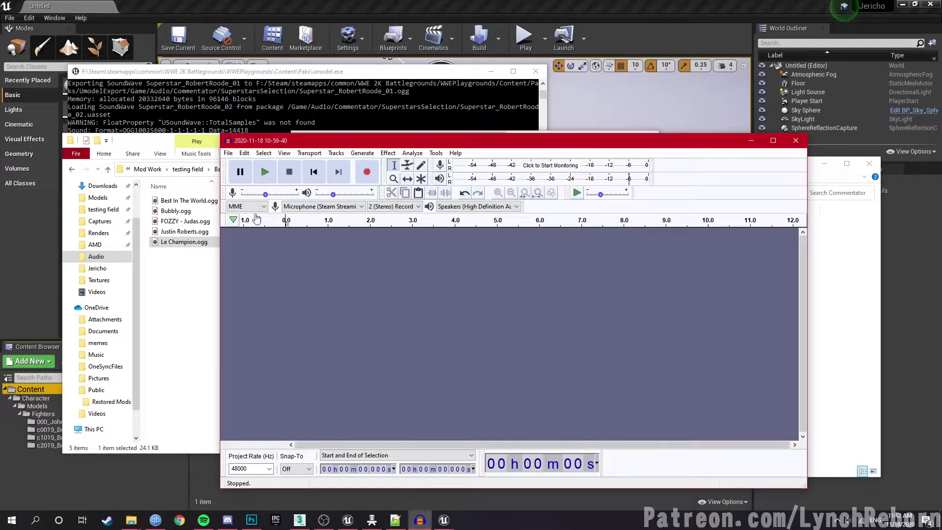
click(162, 293)
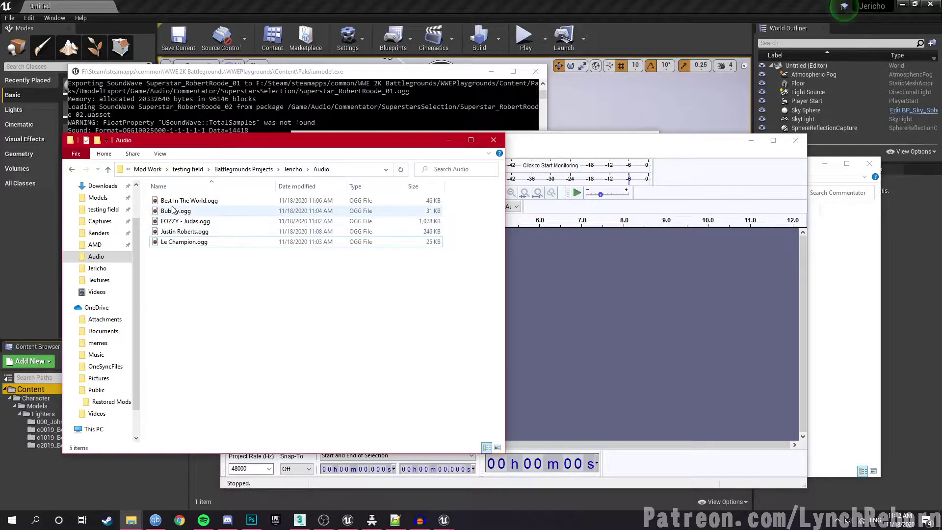
click(809, 247)
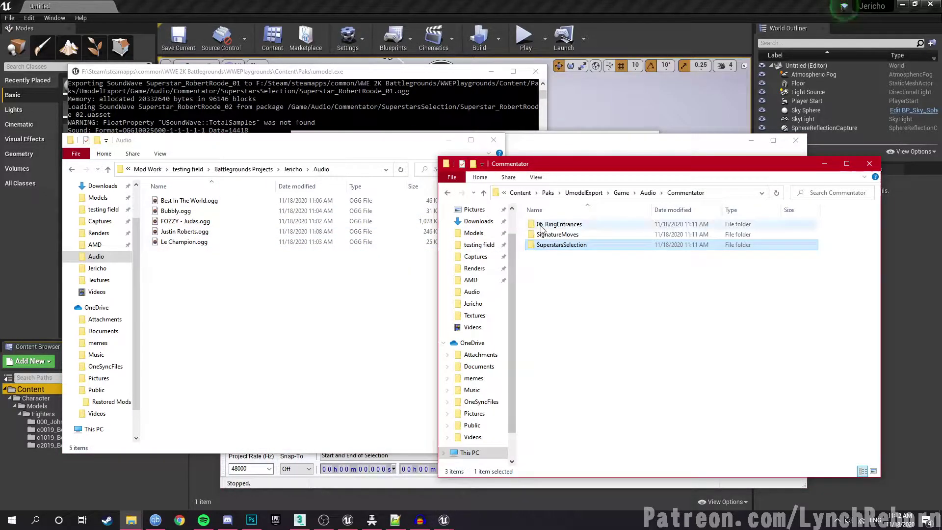
double_click(548, 224)
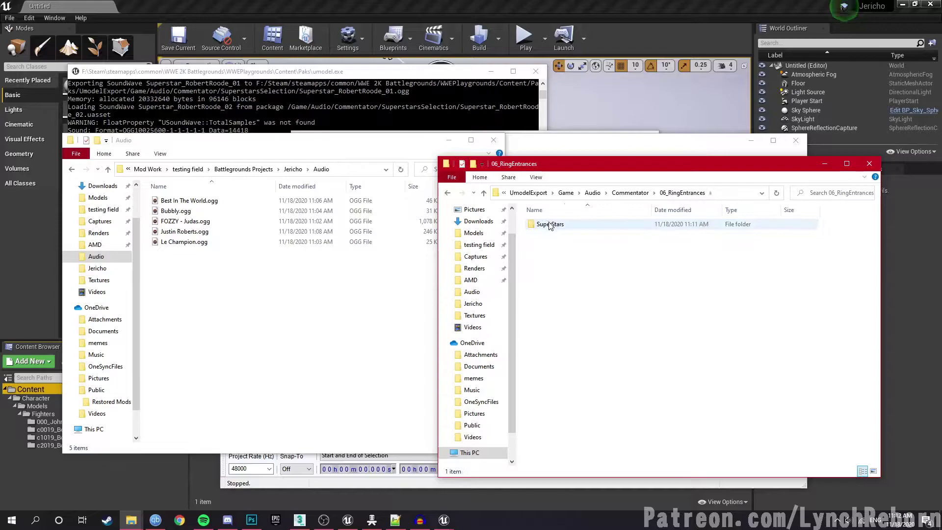
double_click(547, 224)
click(549, 227)
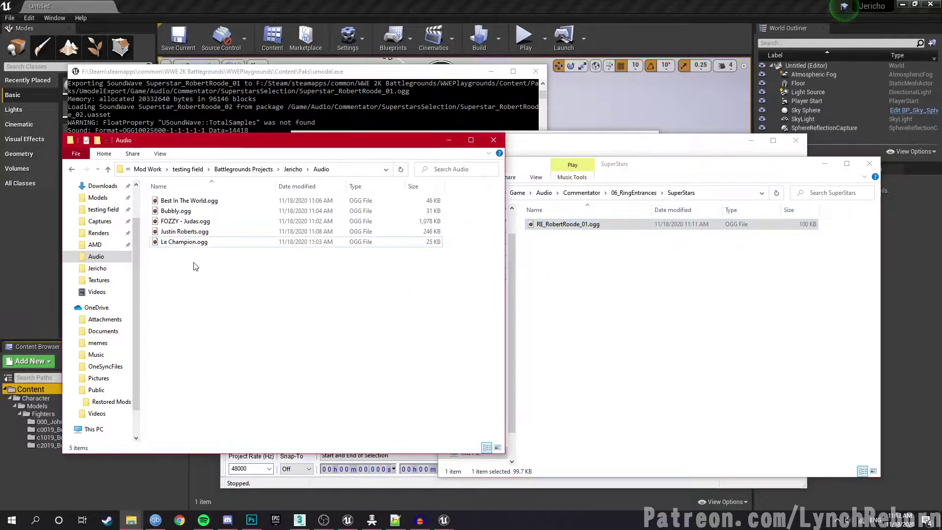
Play Justin Roberts.ogg in Groove Music, then close the player
double_click(206, 231)
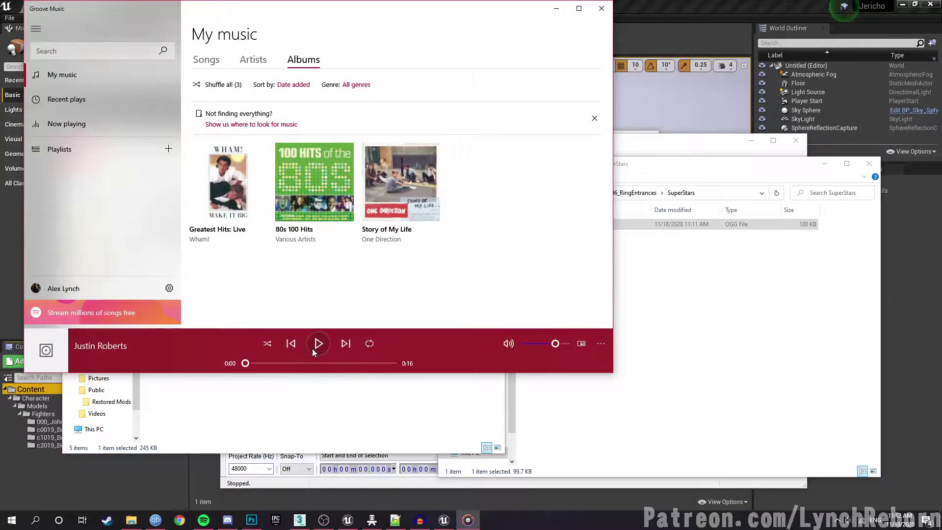
click(312, 348)
key(XF86AudioMute)
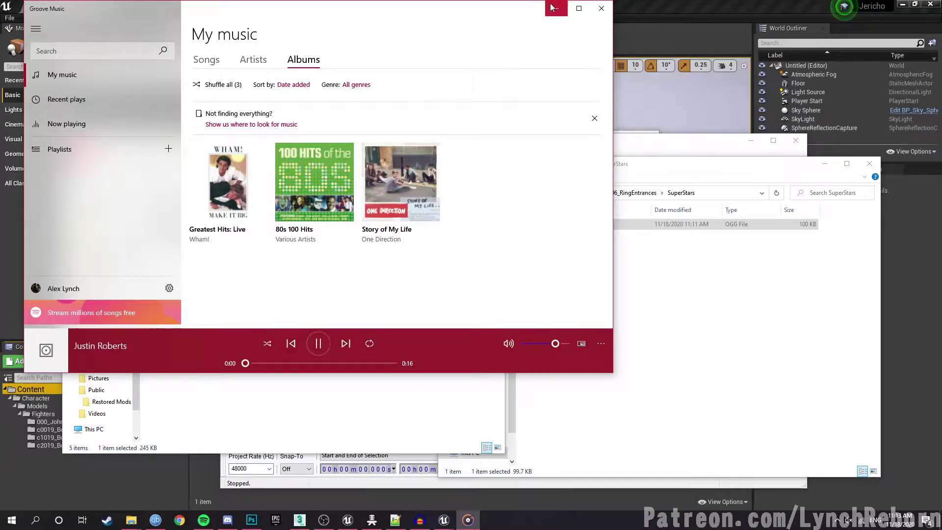
click(595, 15)
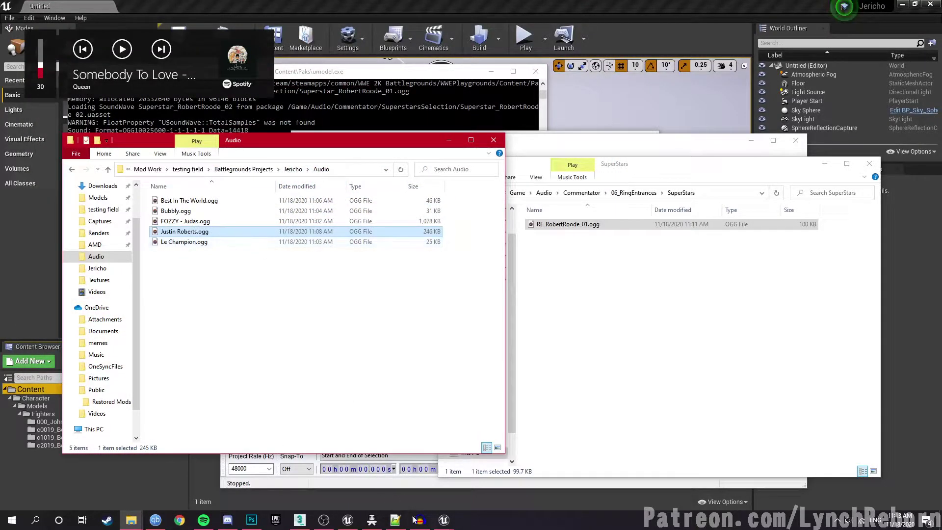
key(alt+Tab)
Load Justin Roberts.ogg into Audacity and grab the RE_RobertRoode_01.ogg file path
drag(173, 234, 358, 263)
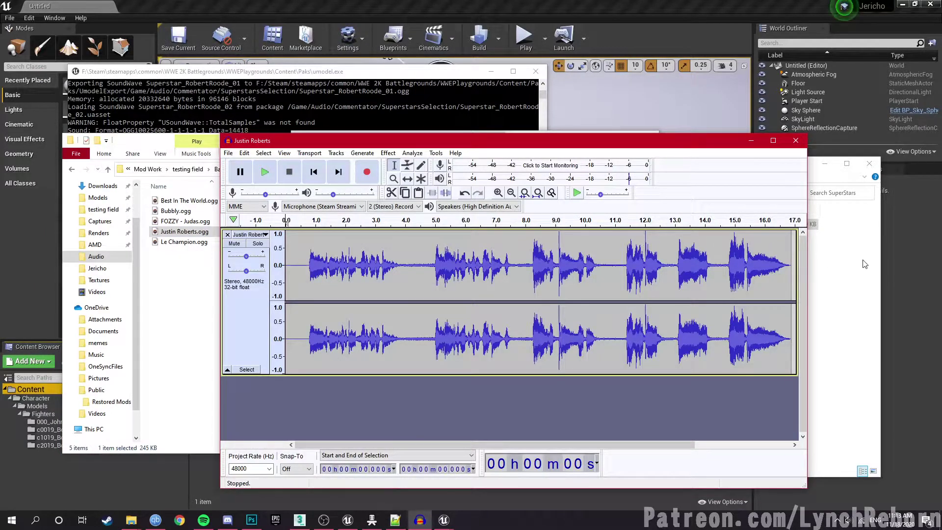
key(alt+Tab)
click(558, 229)
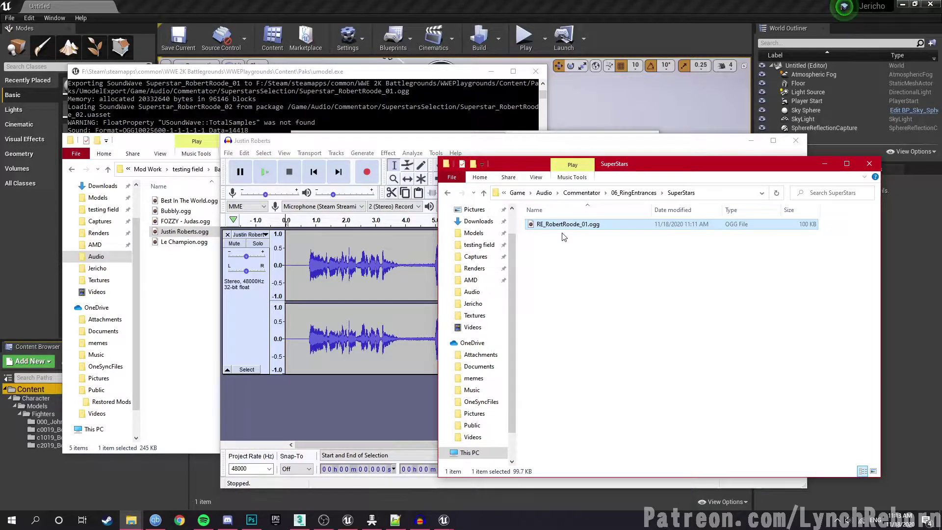
Export the track as OGG over RE_RobertRoode_01.ogg, confirming the replacement, and close it
click(295, 140)
click(228, 153)
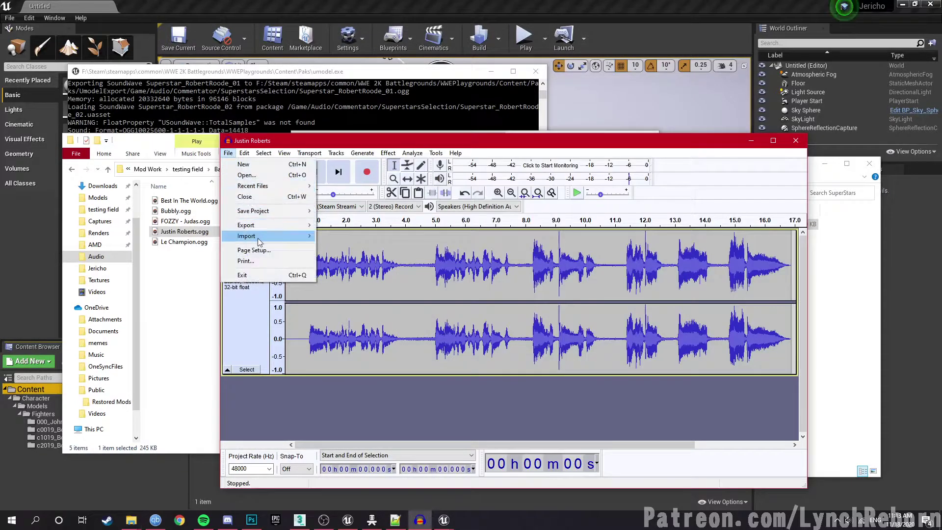
mouse_move(307, 229)
click(350, 246)
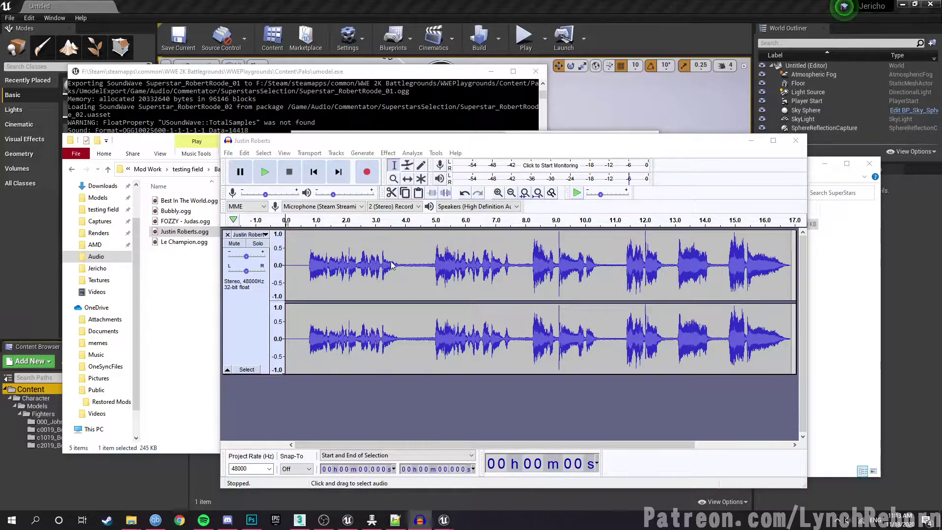
text(F:/Steam/steamapps/common/WWE 2K Battlegrounds/WWEPlaygrounds/Content/Paks/UmodelExport/Game/Audio/Commentator/SuperstarsSelection/Superstar_RobertRoode_01.ogg)
key(Return)
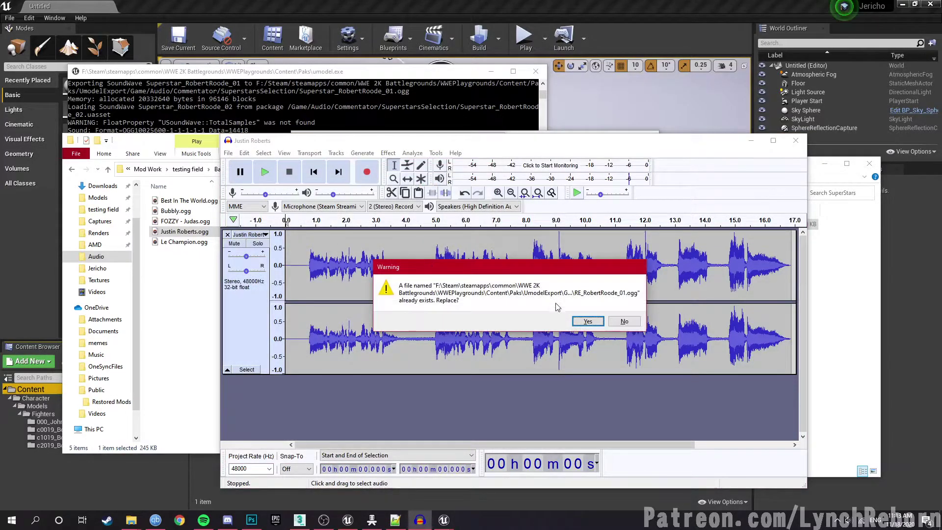
click(587, 320)
click(595, 413)
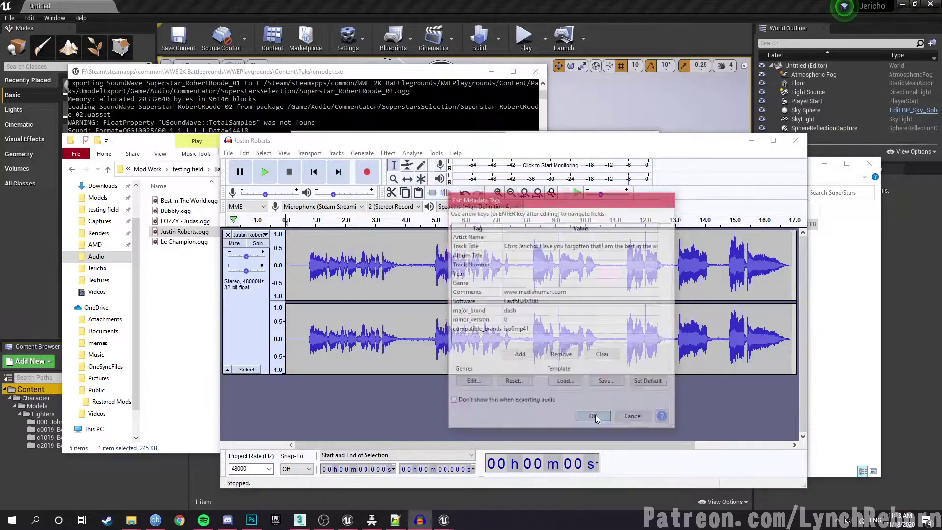
click(227, 235)
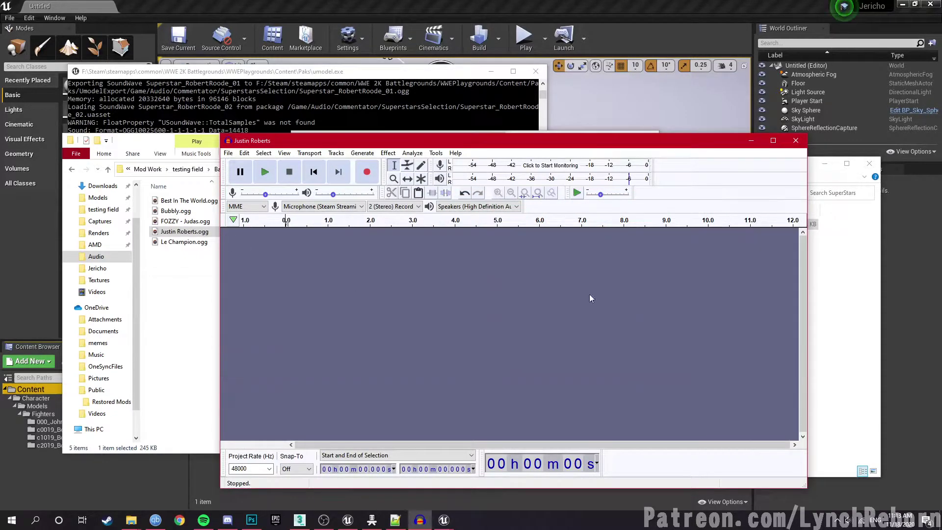
key(alt+Tab)
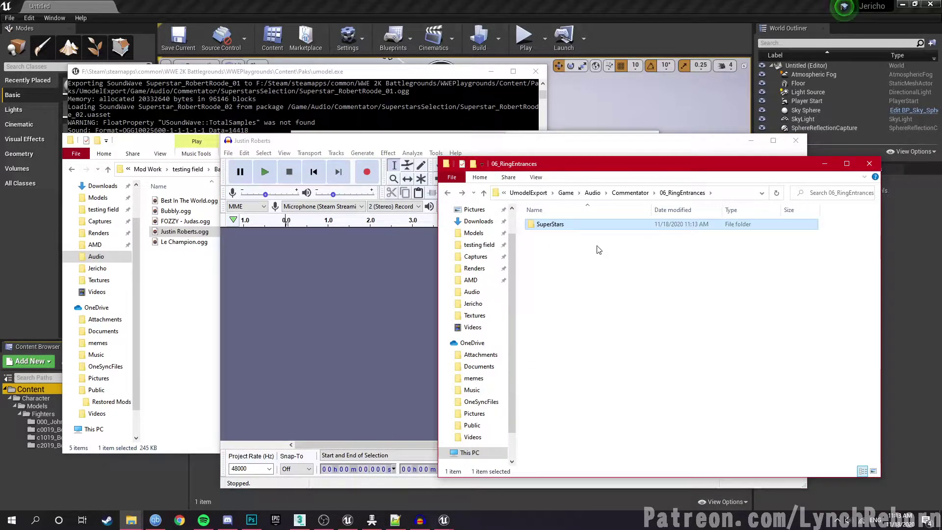
Open the SignatureMoves folder and load Best In The World.ogg into Audacity
key(alt+Up)
double_click(547, 233)
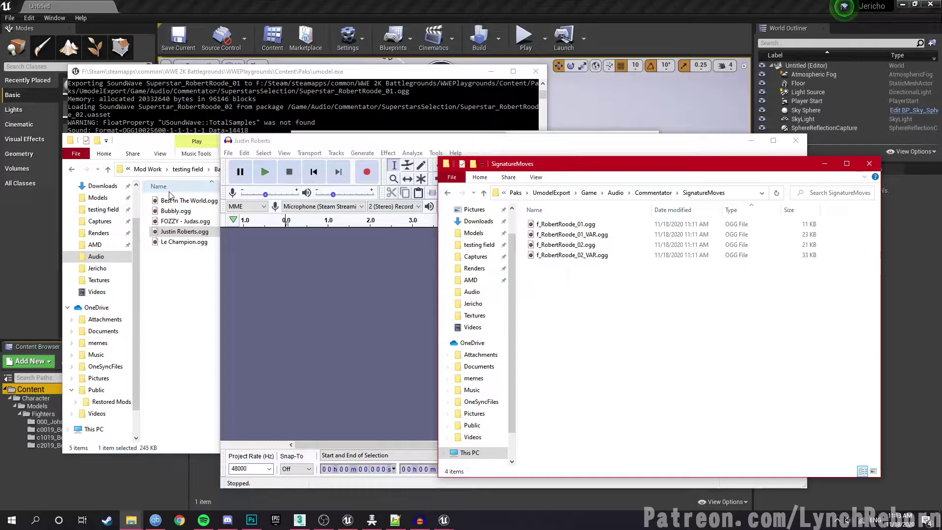
drag(170, 205, 308, 267)
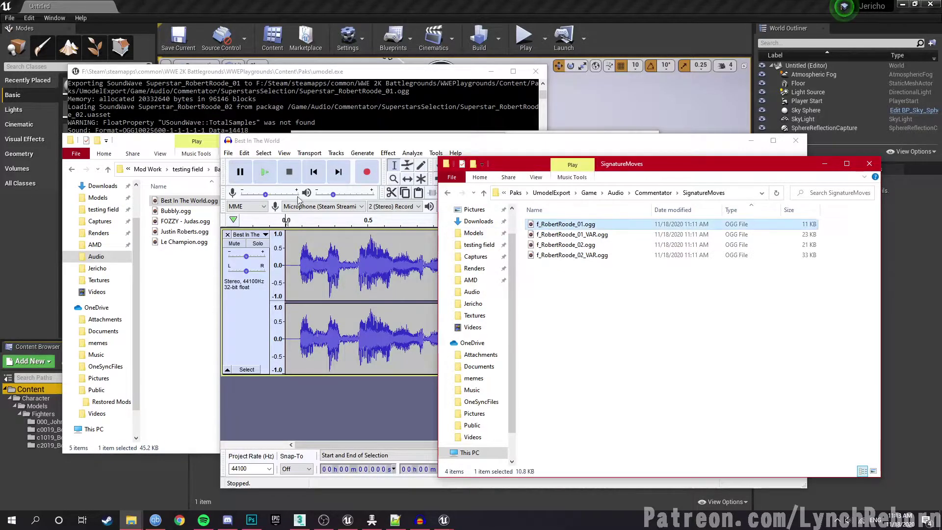
Export the clip as OGG over f_RobertRoode_01.ogg, then load Bubbly.ogg into Audacity
click(228, 153)
mouse_move(279, 224)
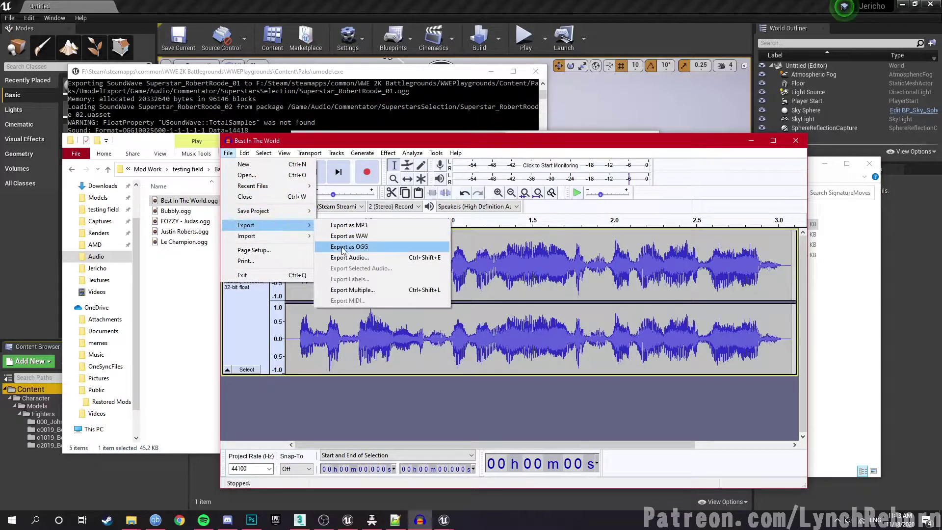
click(342, 249)
click(475, 336)
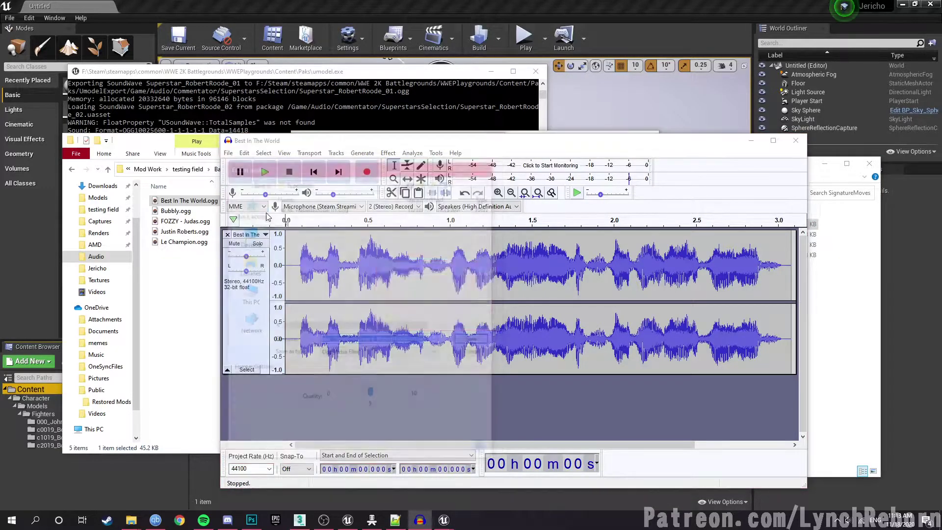
click(587, 321)
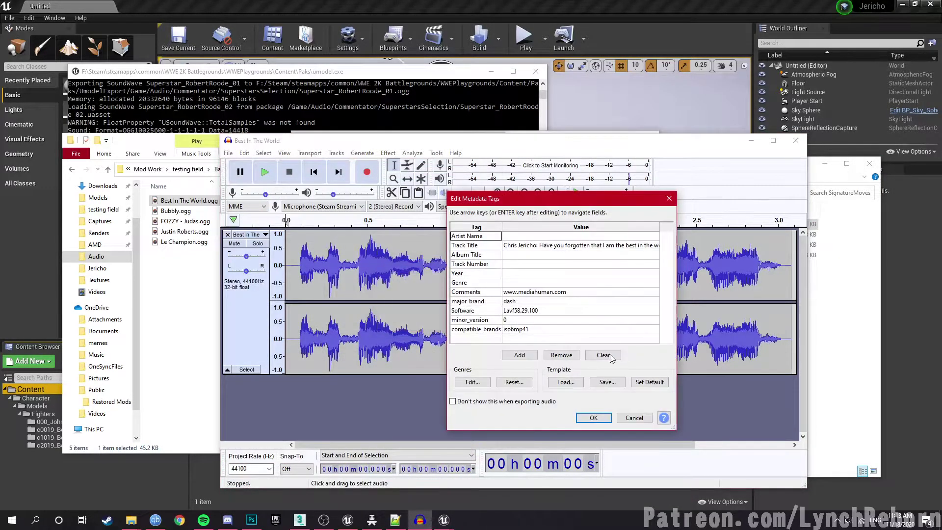
click(595, 416)
click(226, 234)
key(alt+Tab)
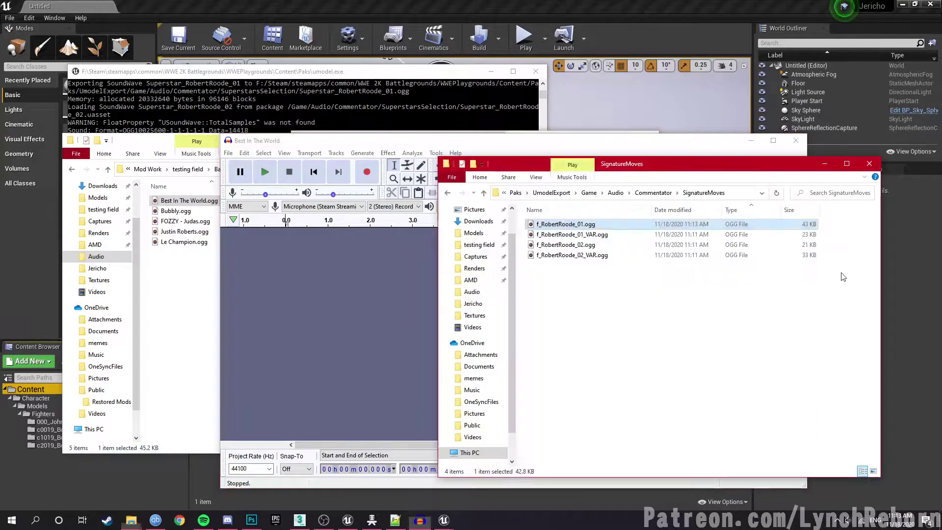
click(667, 235)
drag(175, 210, 319, 275)
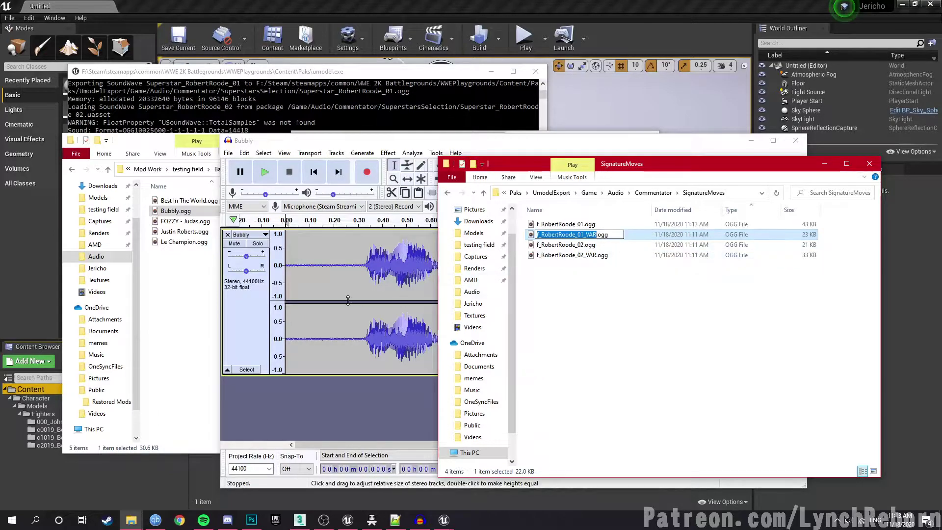